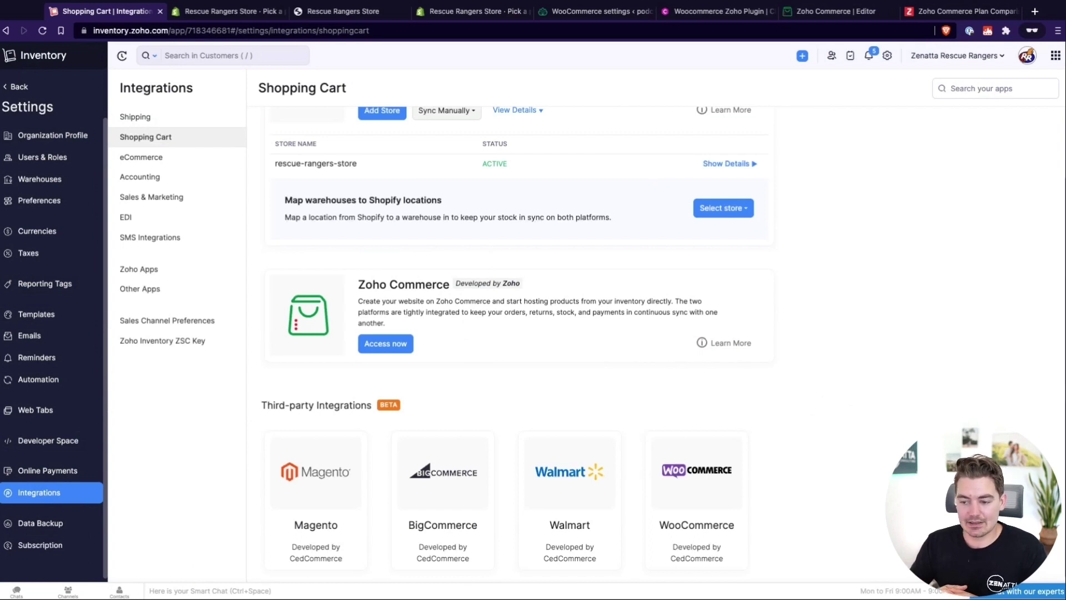
pyautogui.scroll(2, 757, 353)
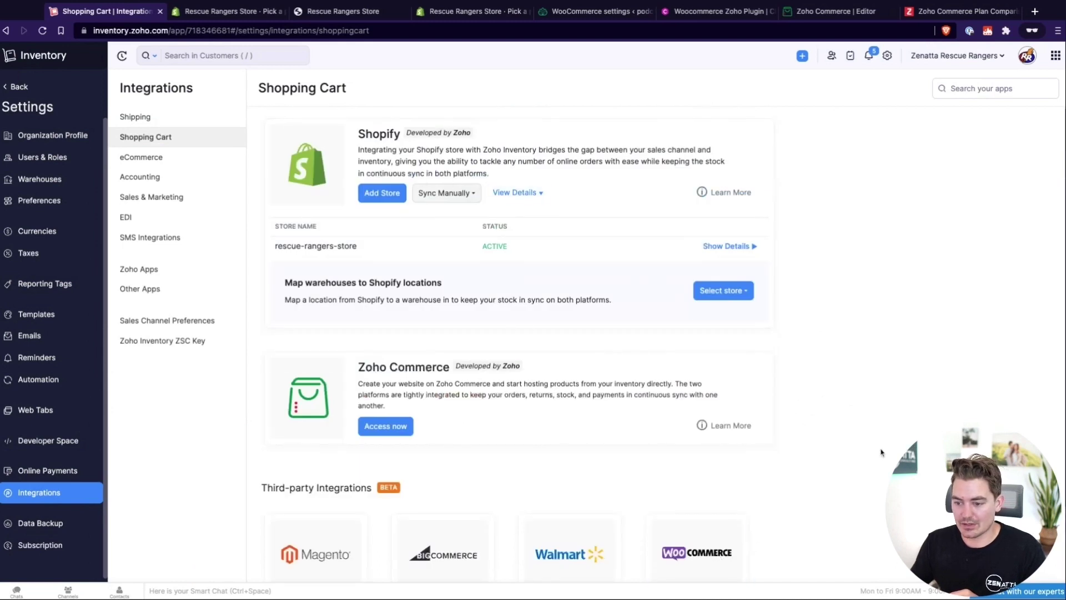
pyautogui.scroll(-2, 852, 452)
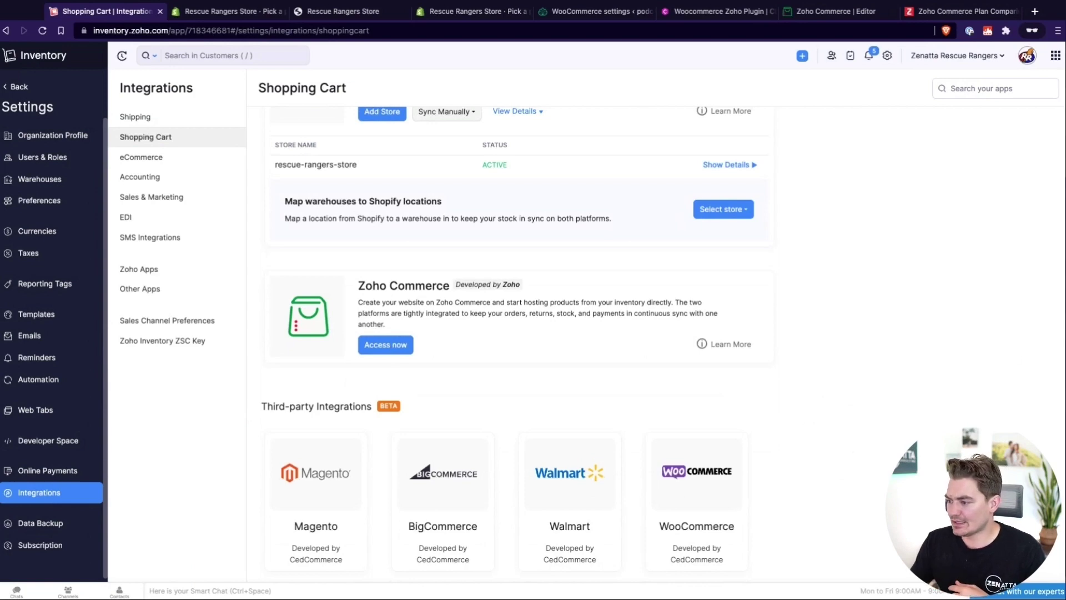
# Switch to the site editor and scroll the Zenatta Rescue Rangers home page, returning to the BEC & BRIDGE hero
pyautogui.click(829, 11)
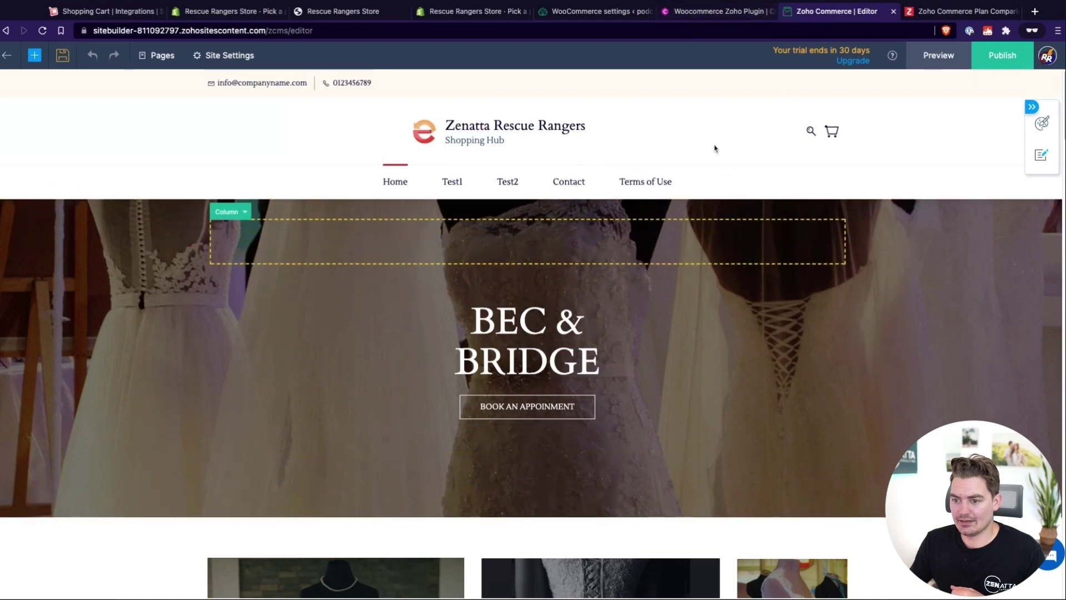
pyautogui.scroll(-1, 870, 221)
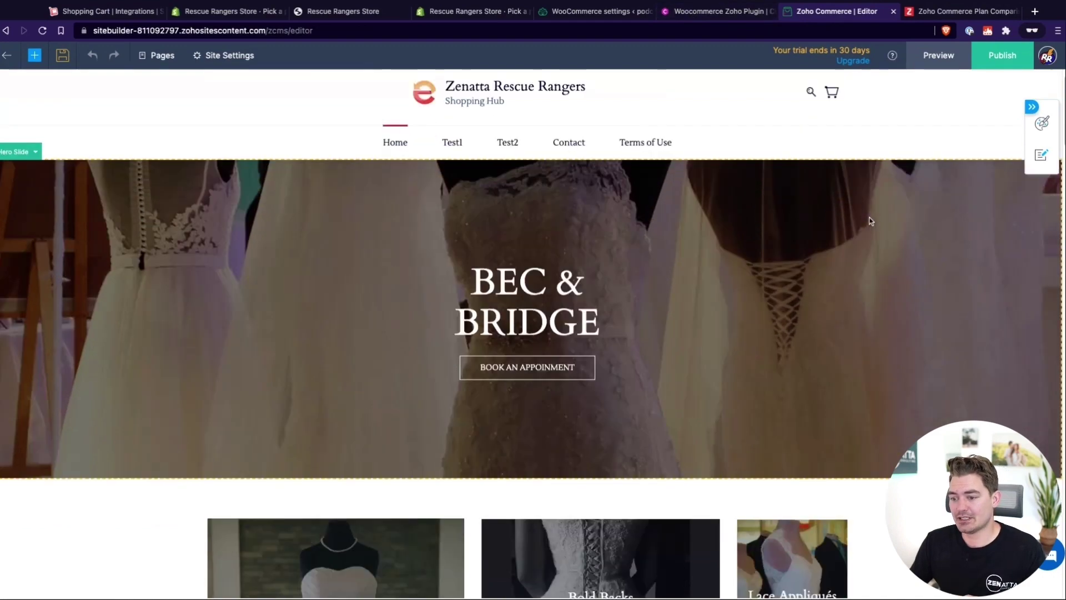
pyautogui.scroll(-5, 871, 221)
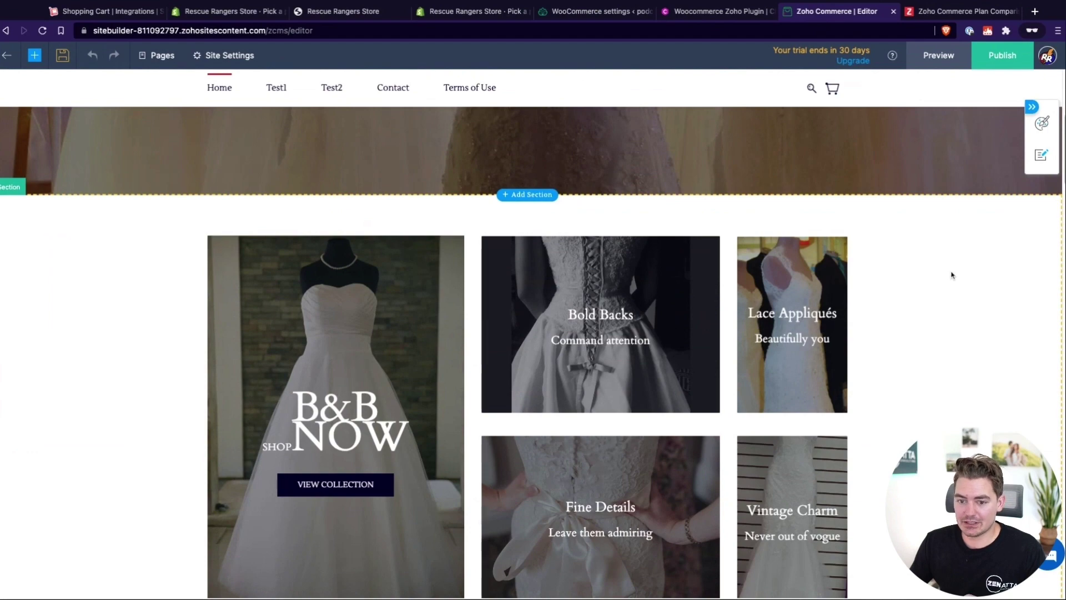
pyautogui.scroll(-4, 951, 275)
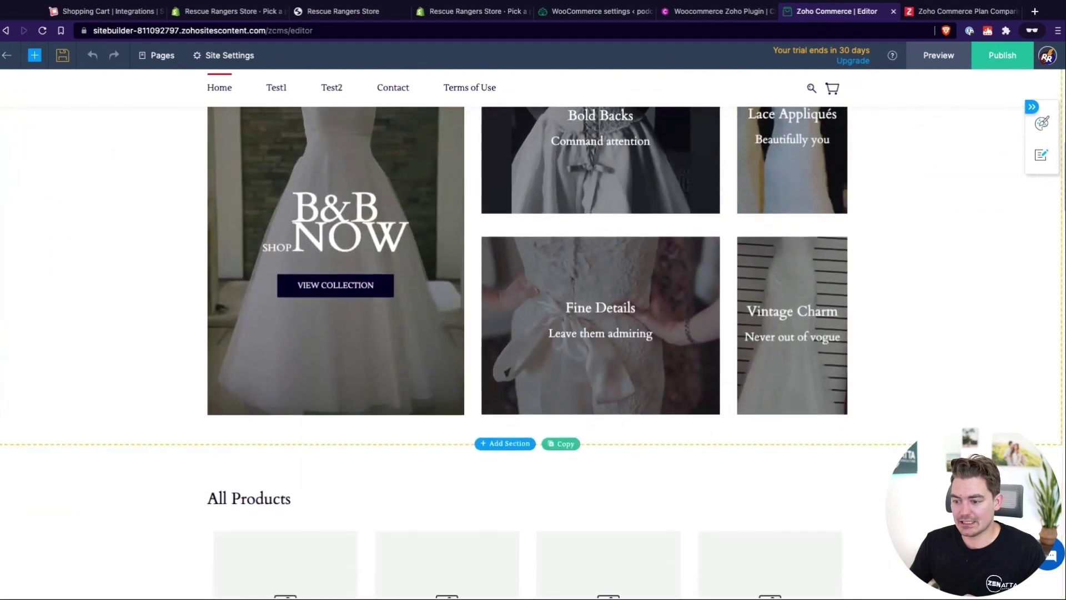
pyautogui.scroll(9, 606, 192)
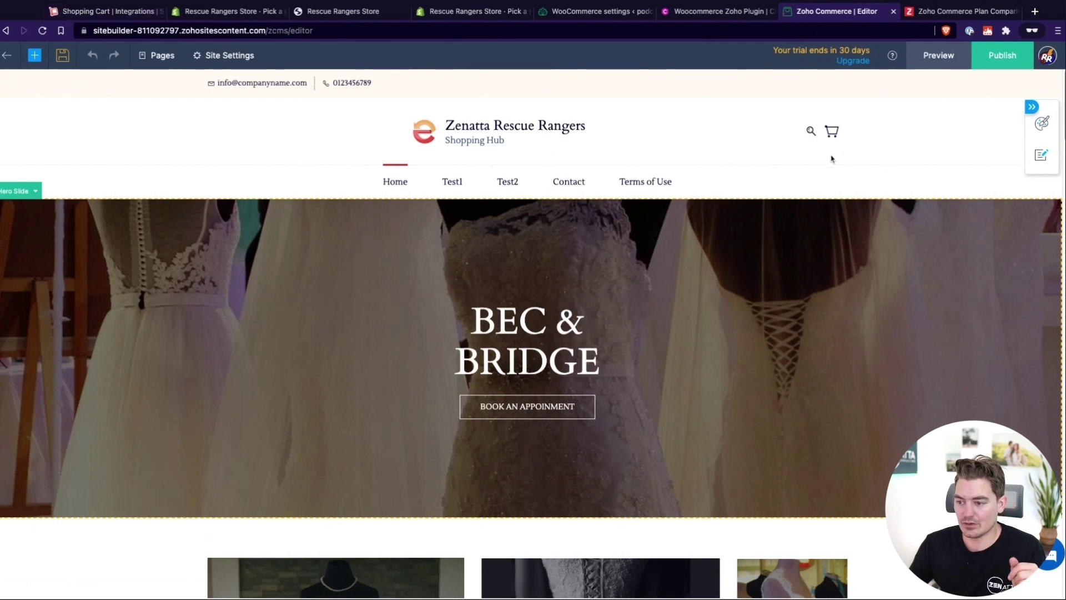
# Open the store dashboard and highlight the Payment setup step among the setup tips
pyautogui.click(7, 55)
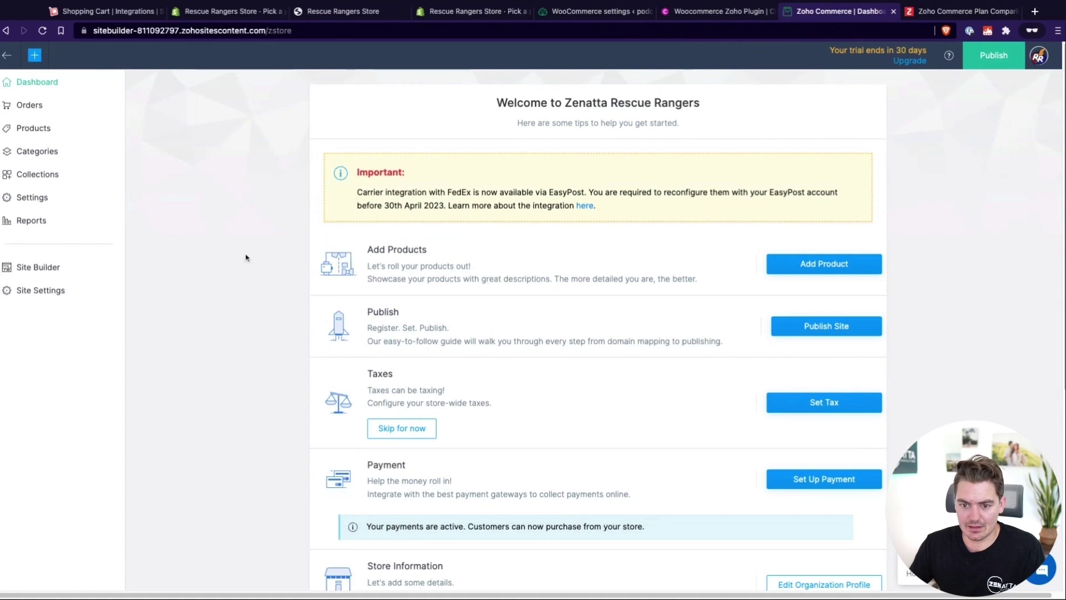
pyautogui.scroll(-2, 303, 350)
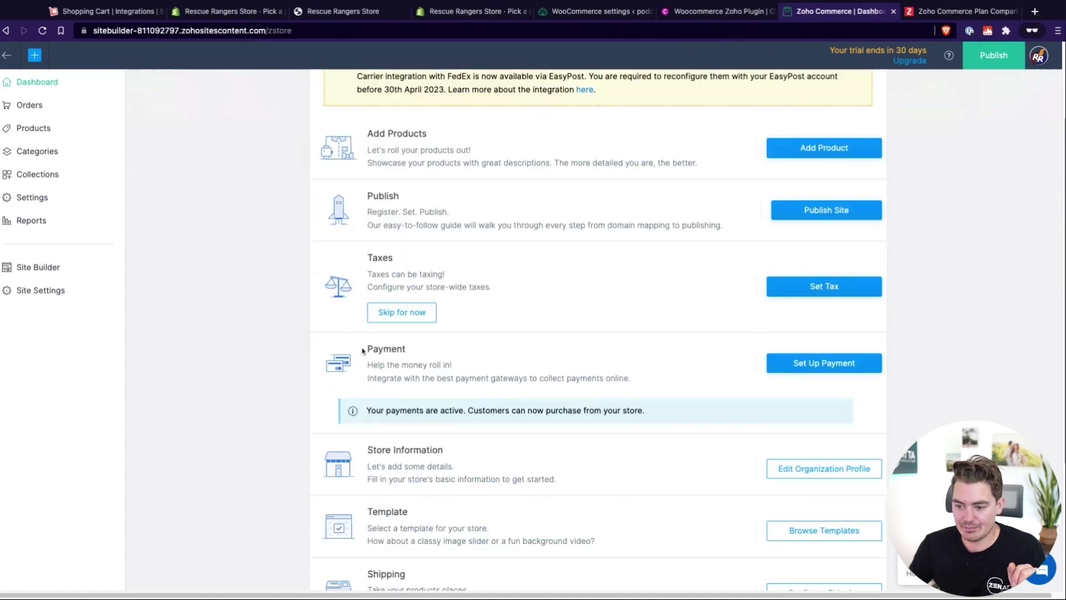
pyautogui.doubleClick(386, 348)
pyautogui.moveTo(374, 260); pyautogui.dragTo(422, 258)
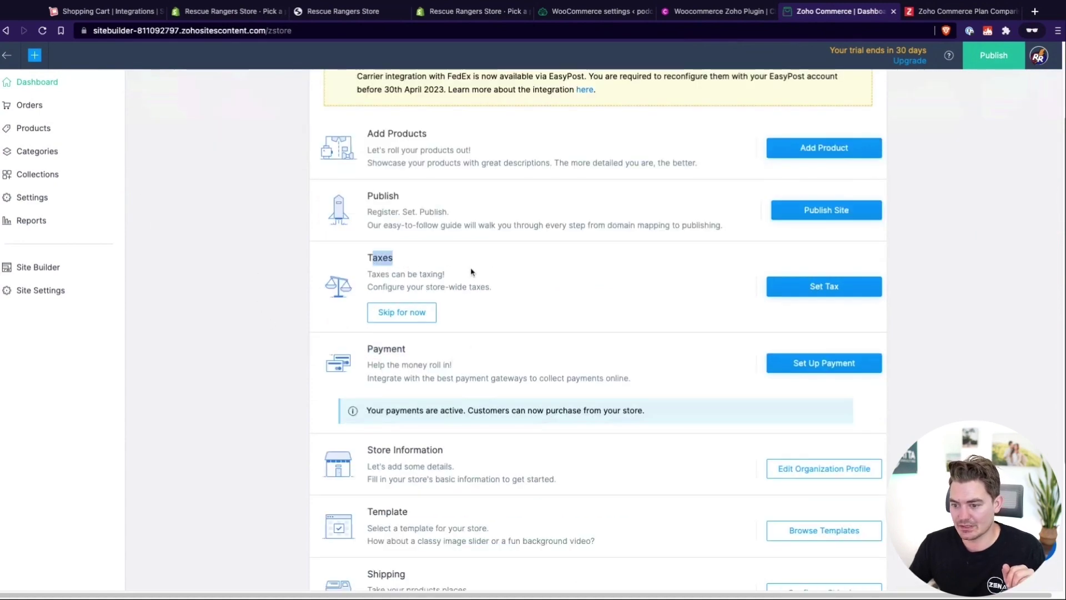
# Return to the top of the dashboard, then show Zoho Inventory's All Sales Orders list of five orders
pyautogui.scroll(2, 488, 268)
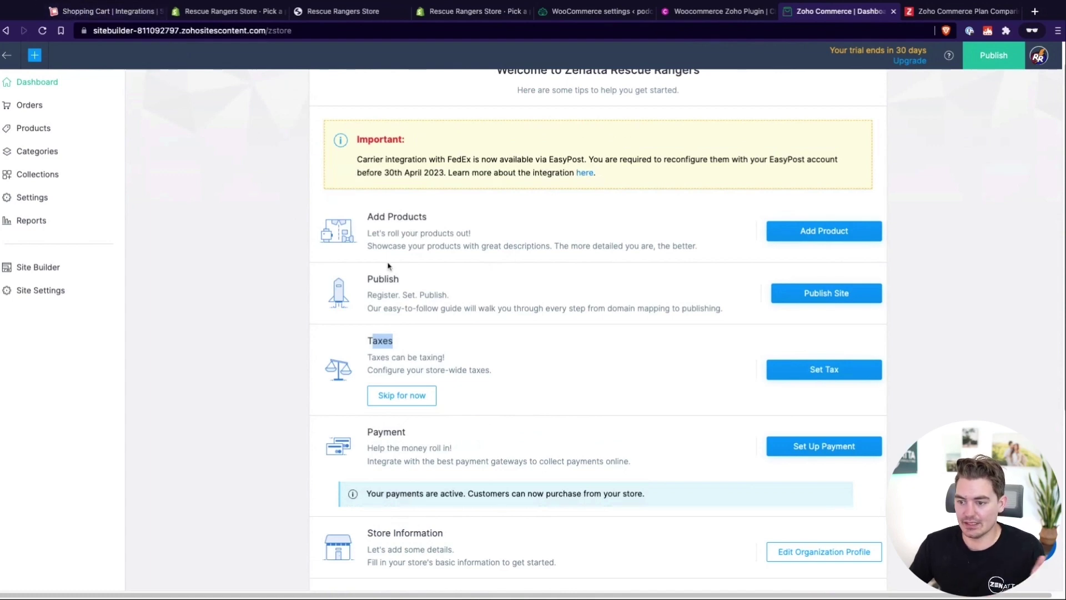
pyautogui.scroll(1, 517, 252)
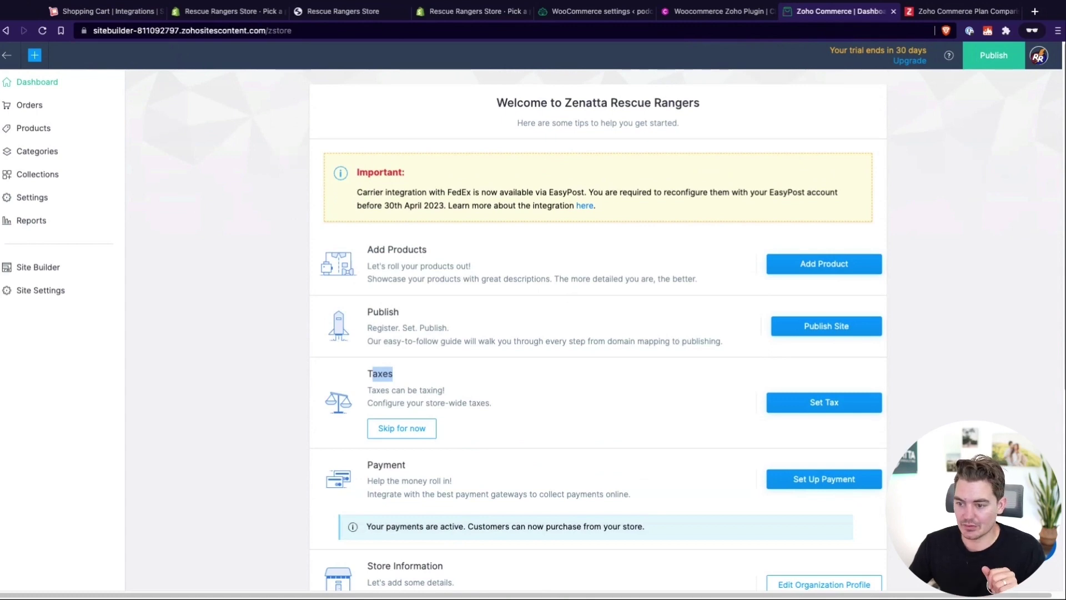
pyautogui.click(105, 11)
pyautogui.click(16, 89)
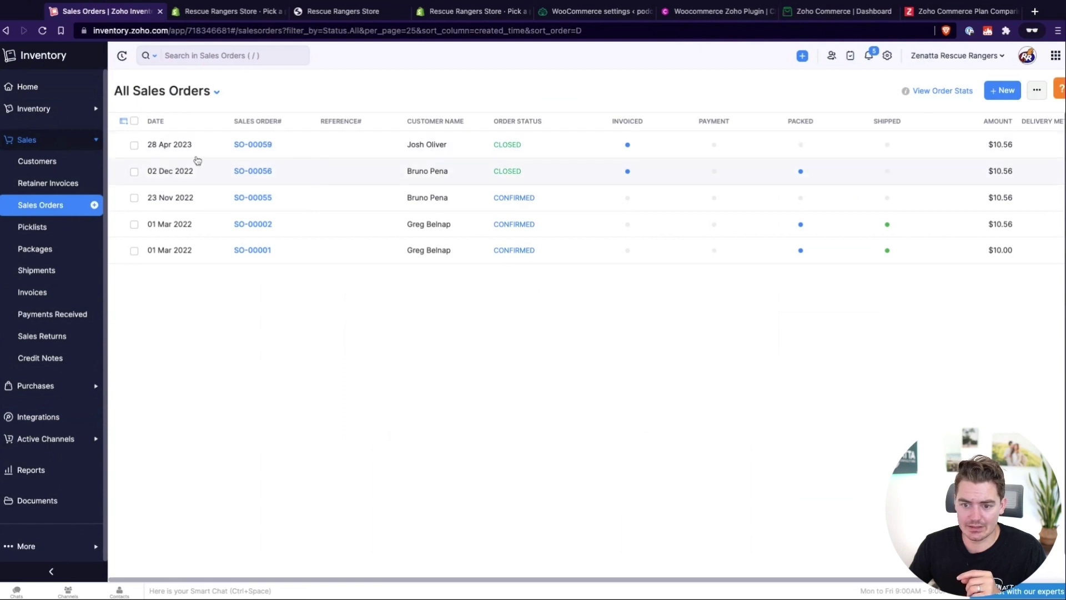
# Open Item A from the All Items view of the Zoho Inventory items list
pyautogui.click(29, 107)
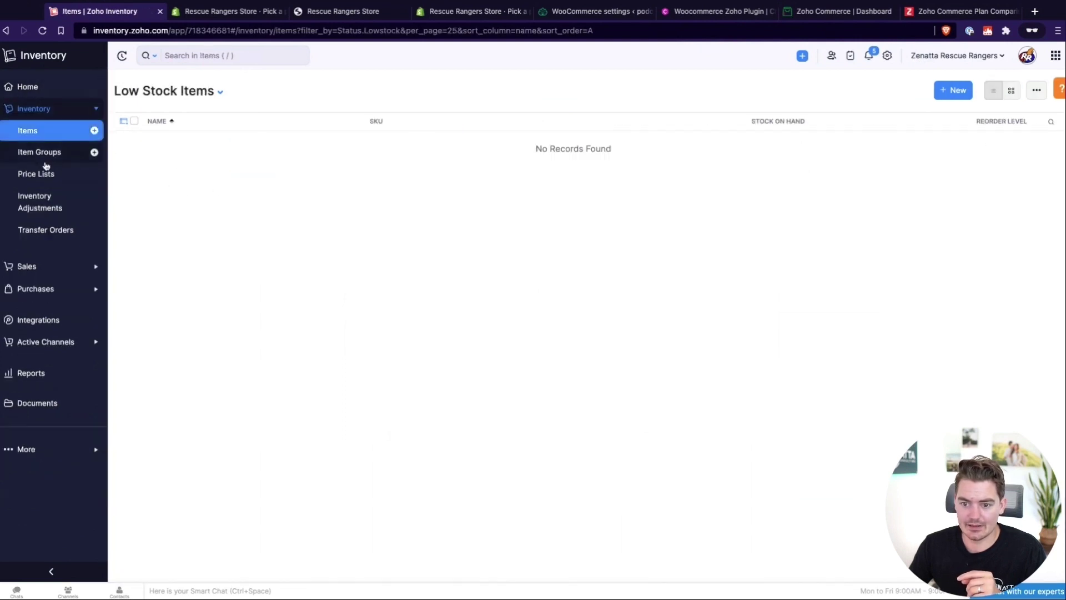
pyautogui.click(180, 92)
pyautogui.click(157, 126)
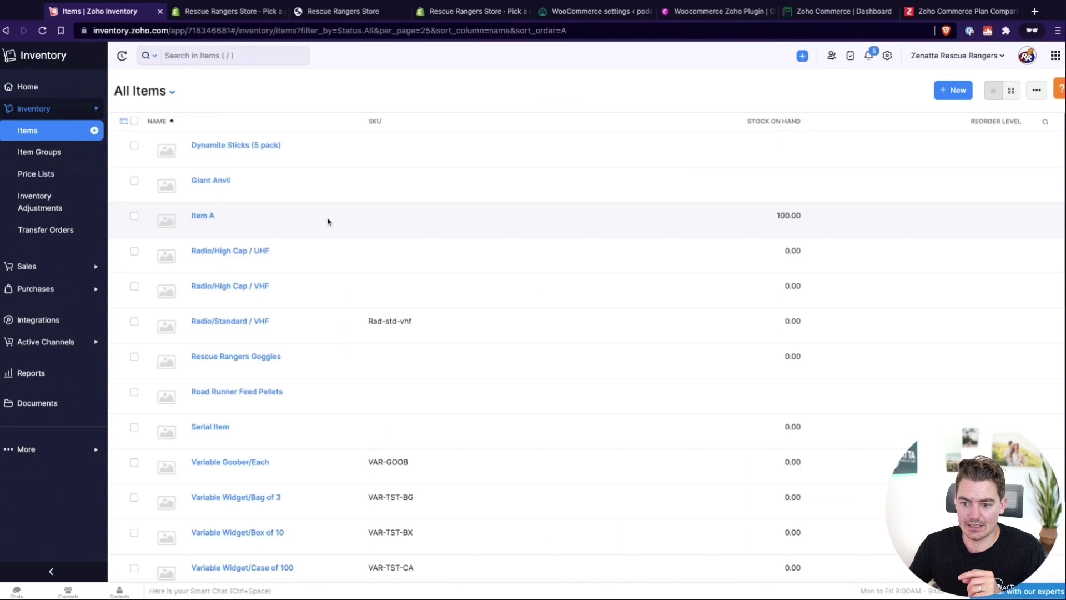
pyautogui.click(269, 219)
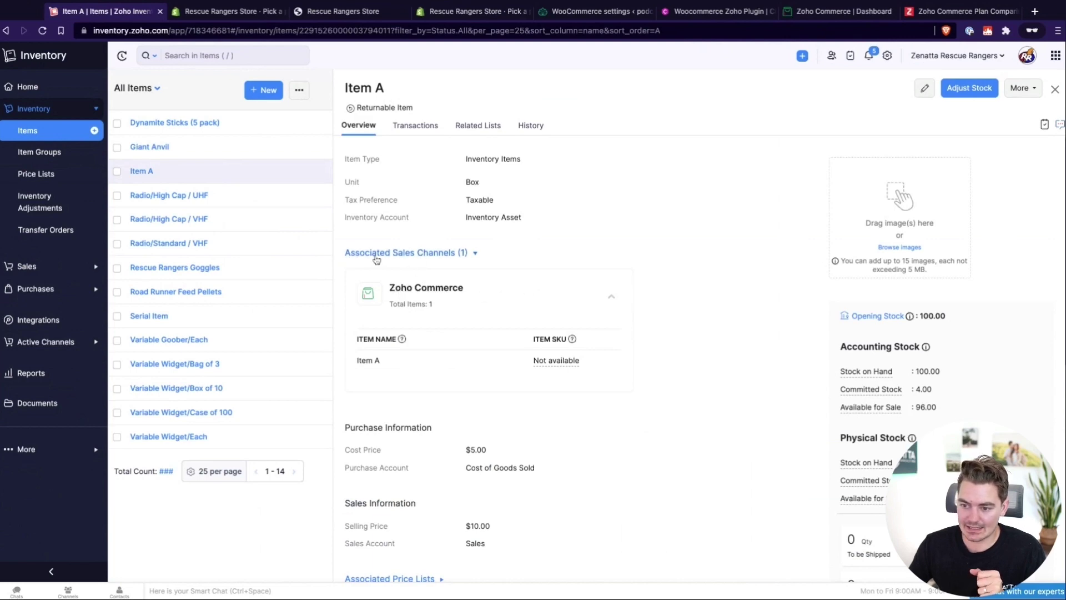
# Review Item A's single Zoho Commerce sales channel, then return to the Zoho Commerce dashboard
pyautogui.click(611, 296)
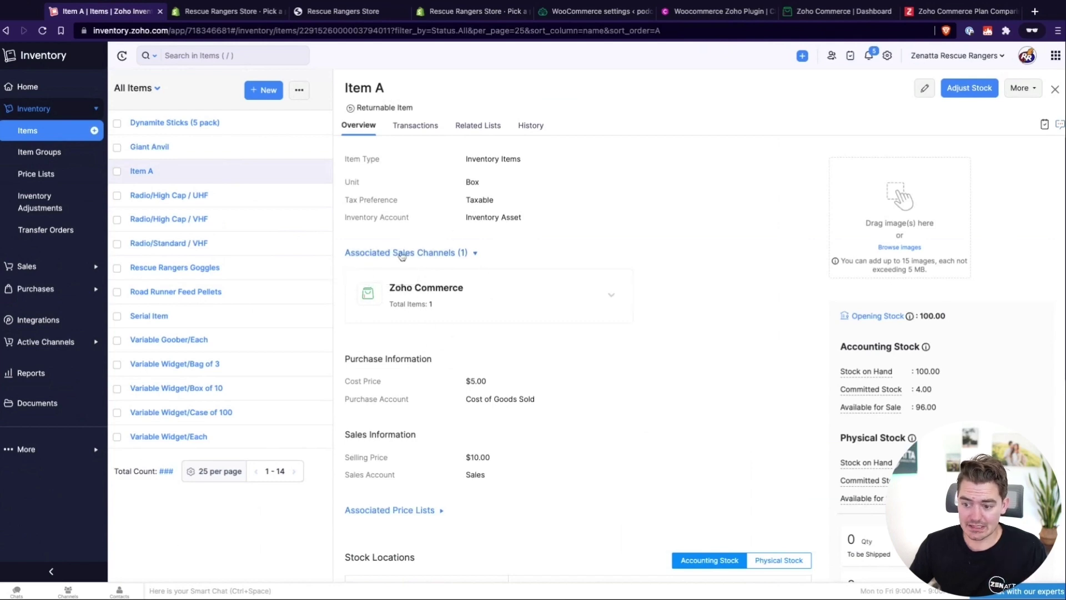
pyautogui.scroll(-2, 400, 345)
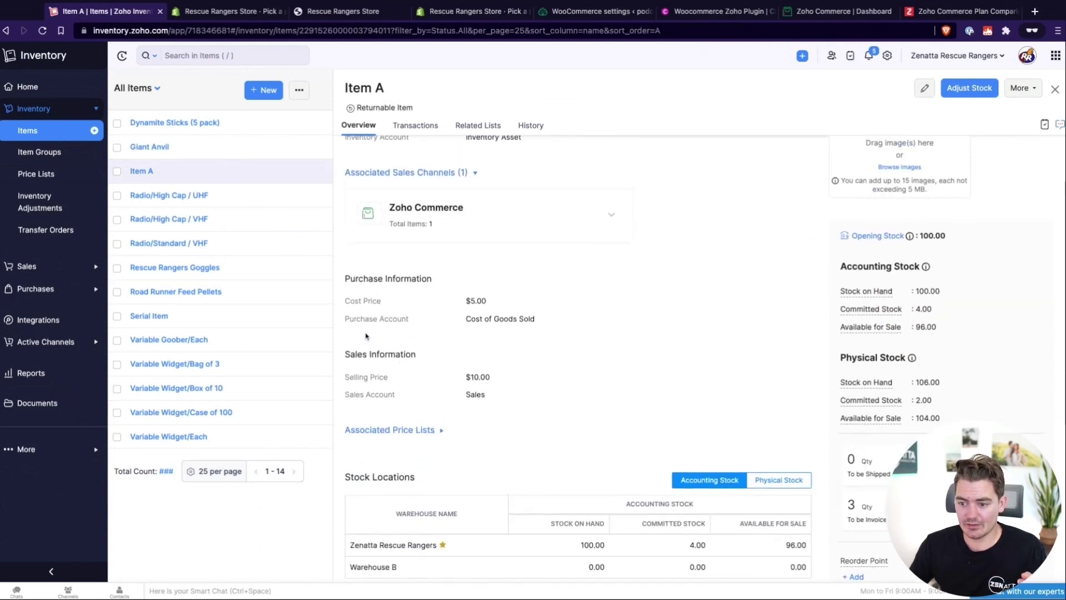
pyautogui.scroll(2, 365, 248)
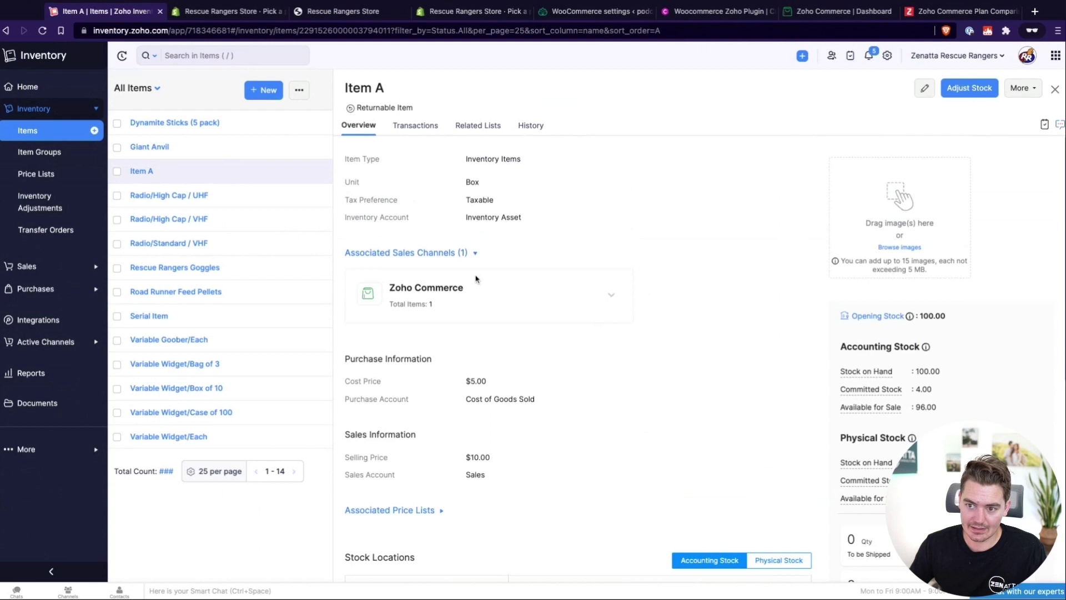
pyautogui.tripleClick(397, 92)
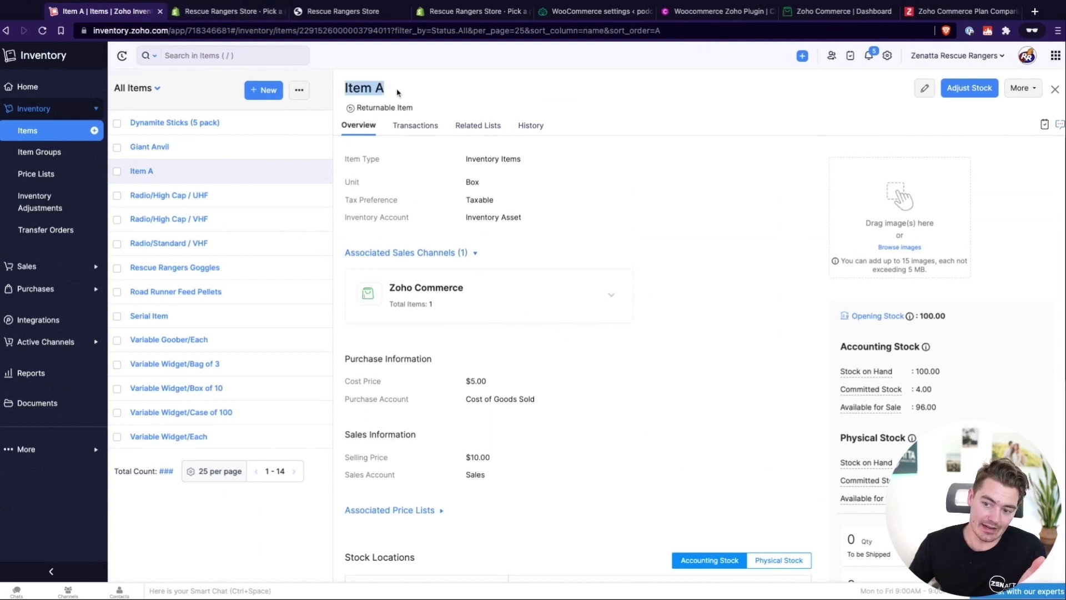
pyautogui.click(396, 284)
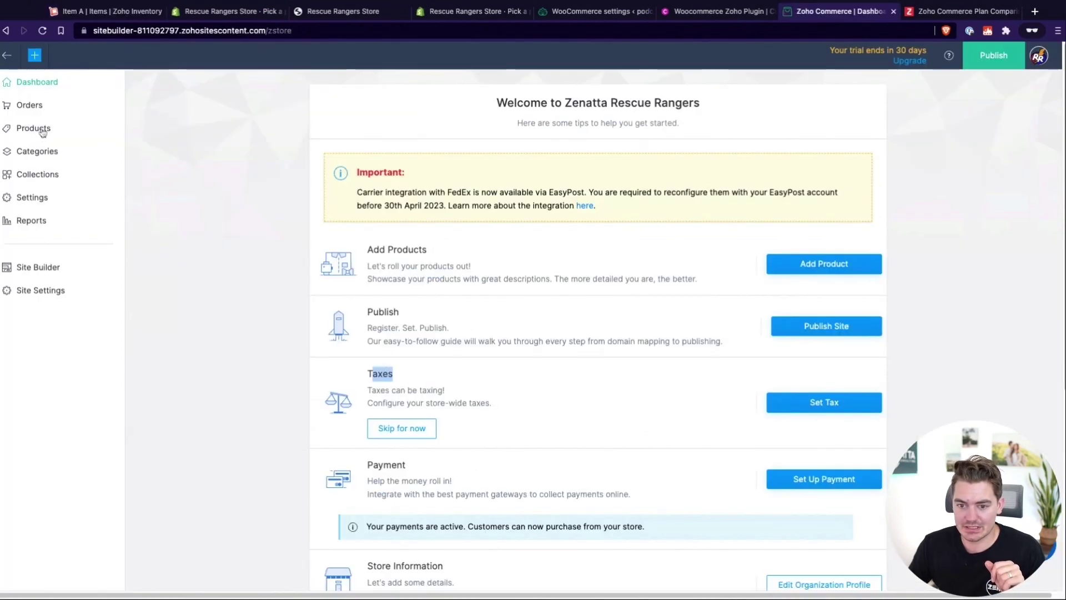
# View the store's orders, then the Plan Comparison page with Starter US$22, Professional US$60, Advanced US$140 pricing
pyautogui.click(30, 110)
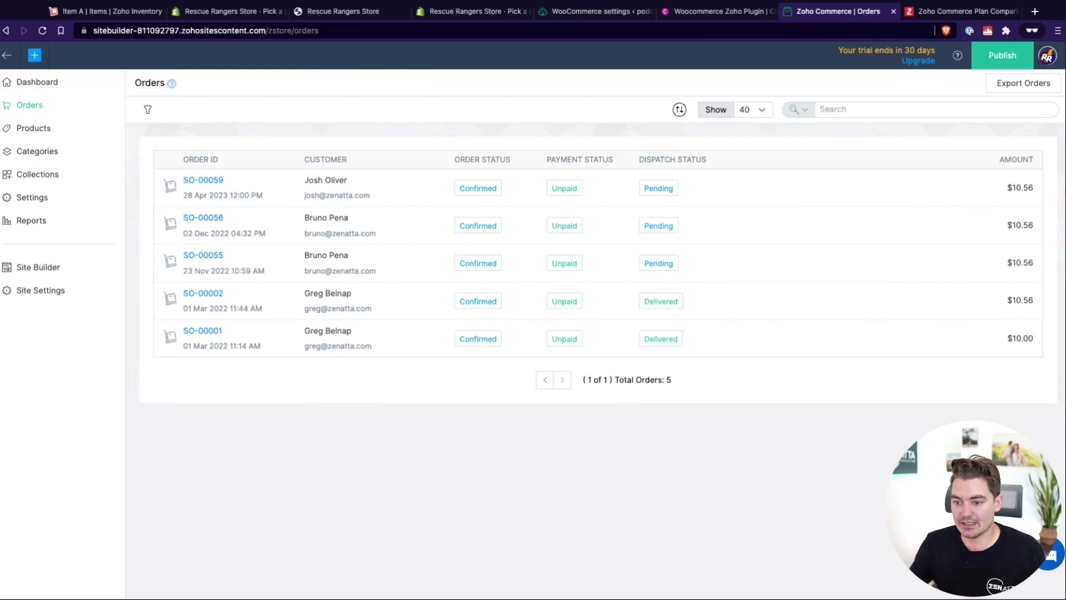
pyautogui.click(960, 12)
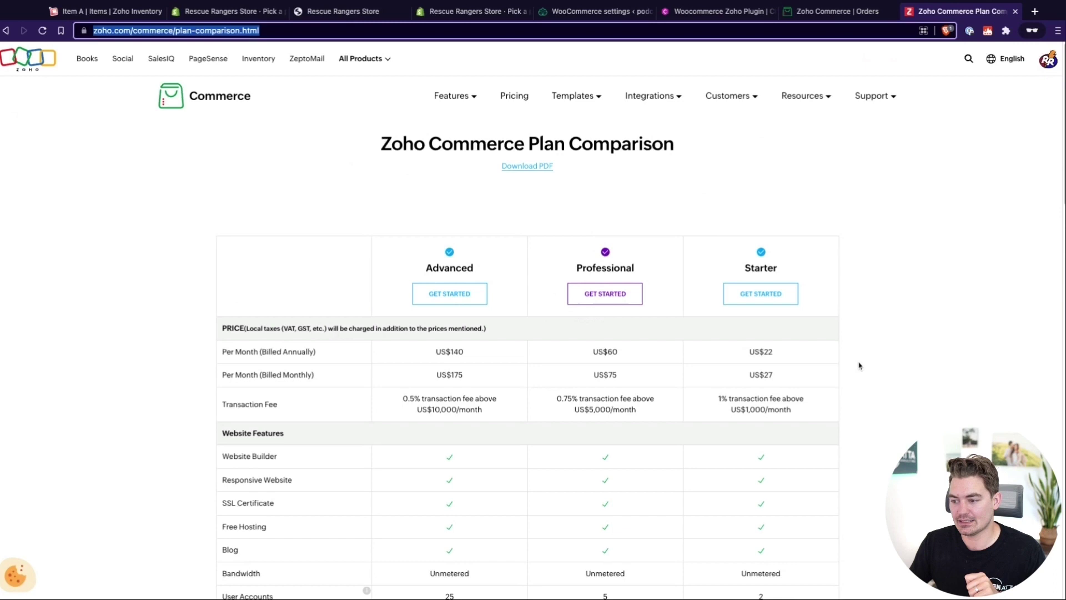
pyautogui.scroll(-2, 859, 362)
pyautogui.scroll(-2, 803, 204)
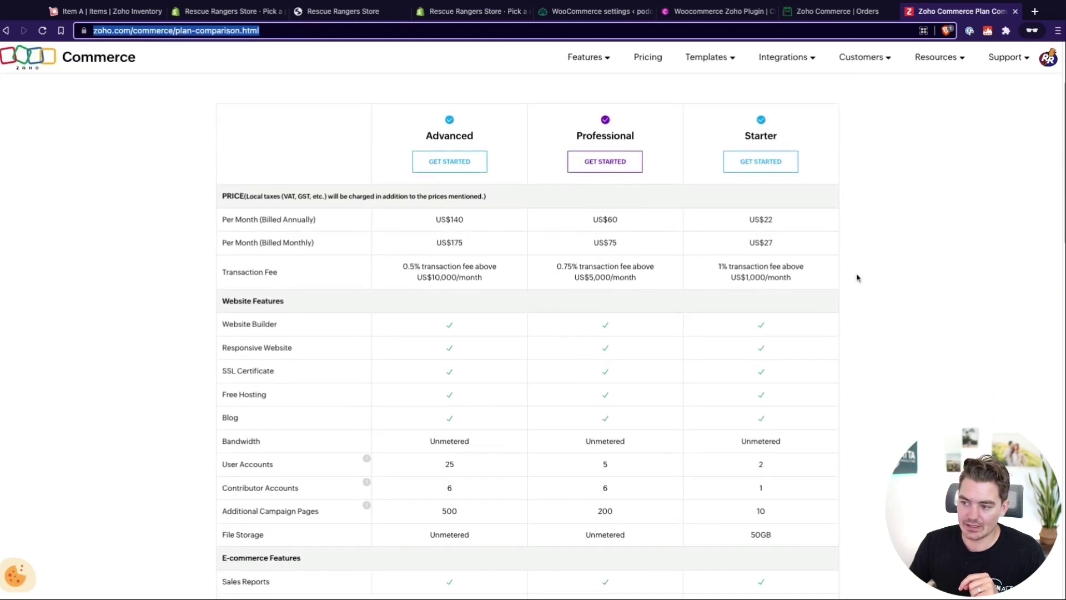
pyautogui.click(776, 202)
pyautogui.doubleClick(776, 202)
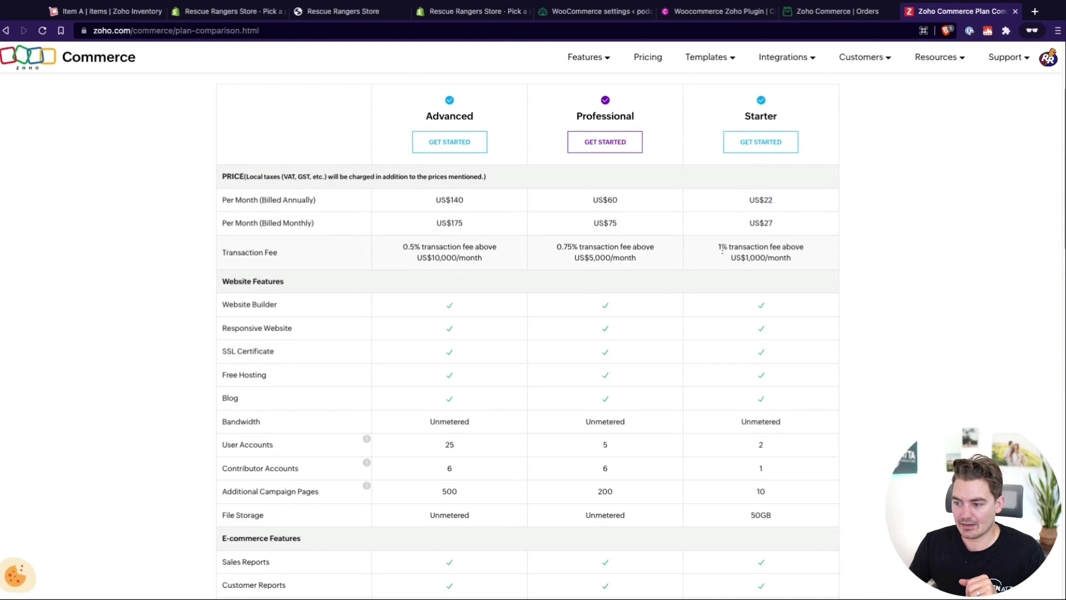
pyautogui.tripleClick(791, 245)
pyautogui.click(861, 256)
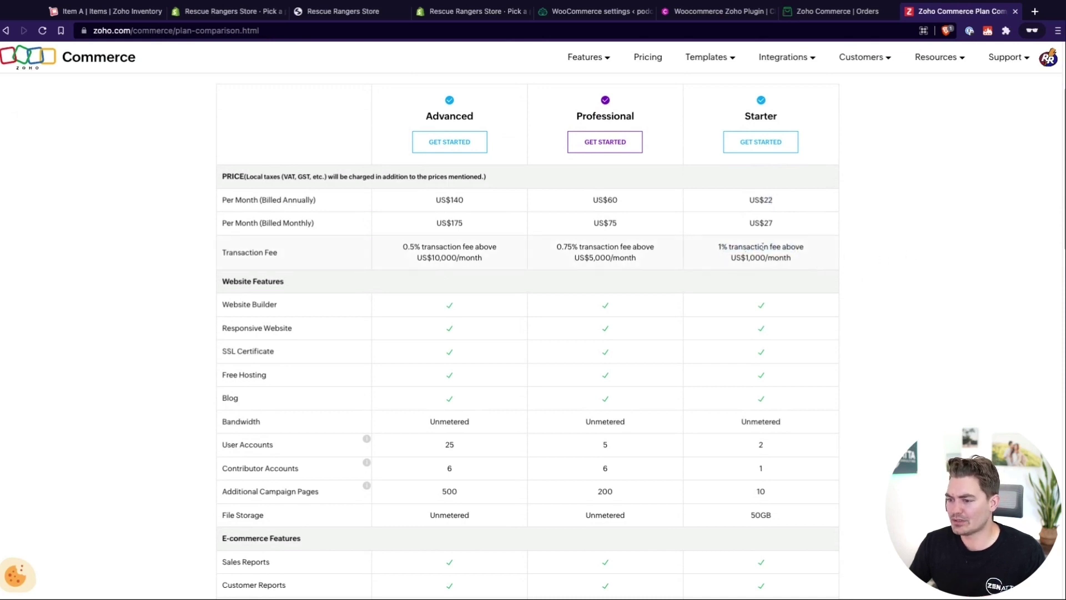
pyautogui.moveTo(734, 259)
pyautogui.mouseDown()
pyautogui.moveTo(790, 260)
pyautogui.moveTo(741, 260)
pyautogui.moveTo(718, 247)
pyautogui.moveTo(728, 247)
pyautogui.mouseUp()
pyautogui.click(886, 265)
pyautogui.click(857, 275)
pyautogui.click(756, 259)
pyautogui.click(902, 277)
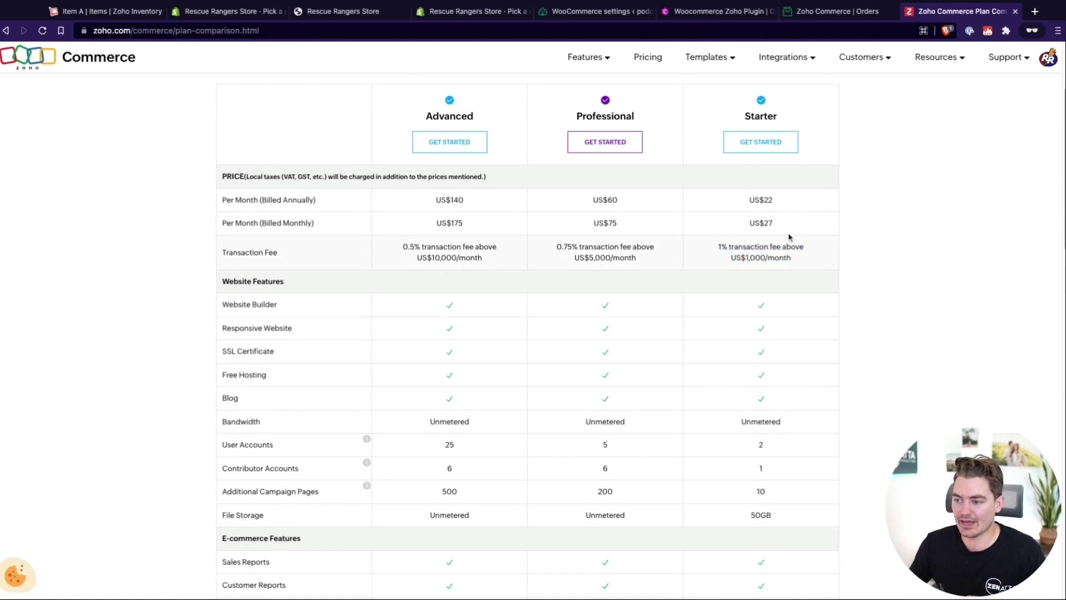
pyautogui.doubleClick(760, 200)
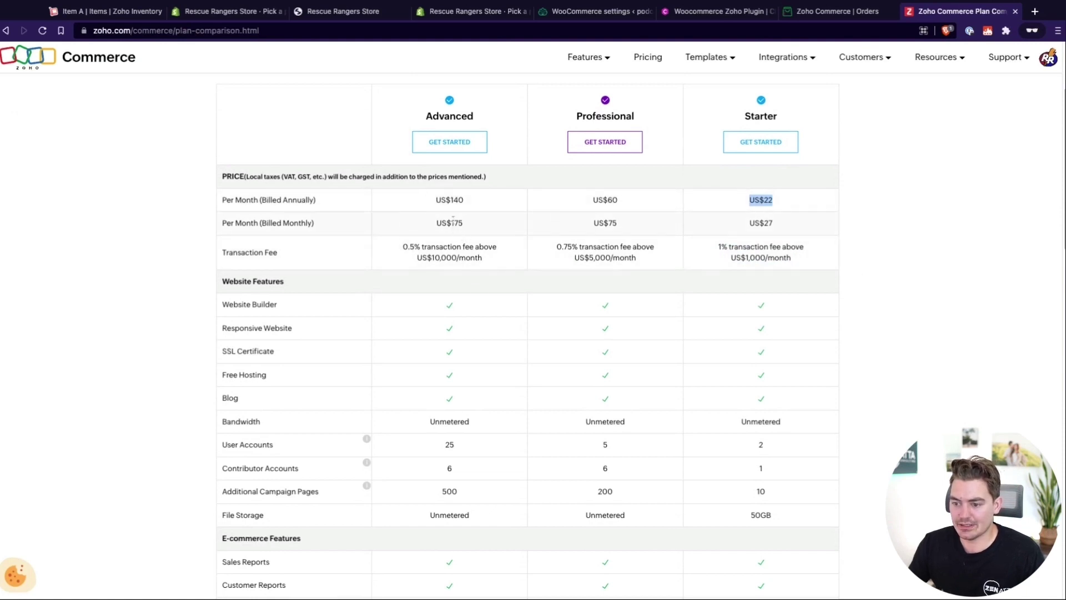
pyautogui.moveTo(421, 247); pyautogui.dragTo(398, 250)
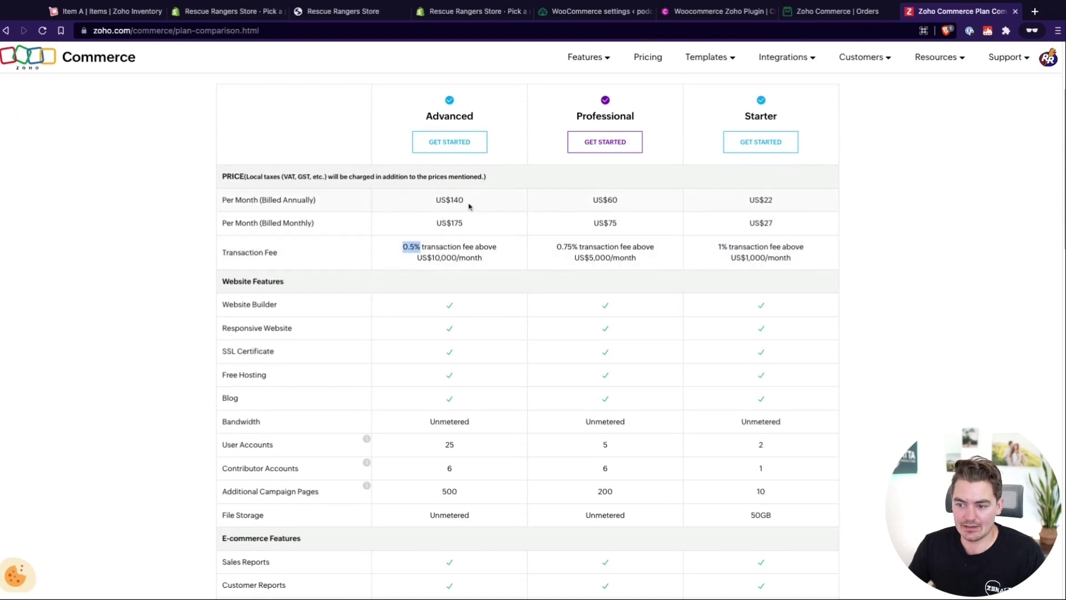
pyautogui.moveTo(468, 203); pyautogui.dragTo(431, 202)
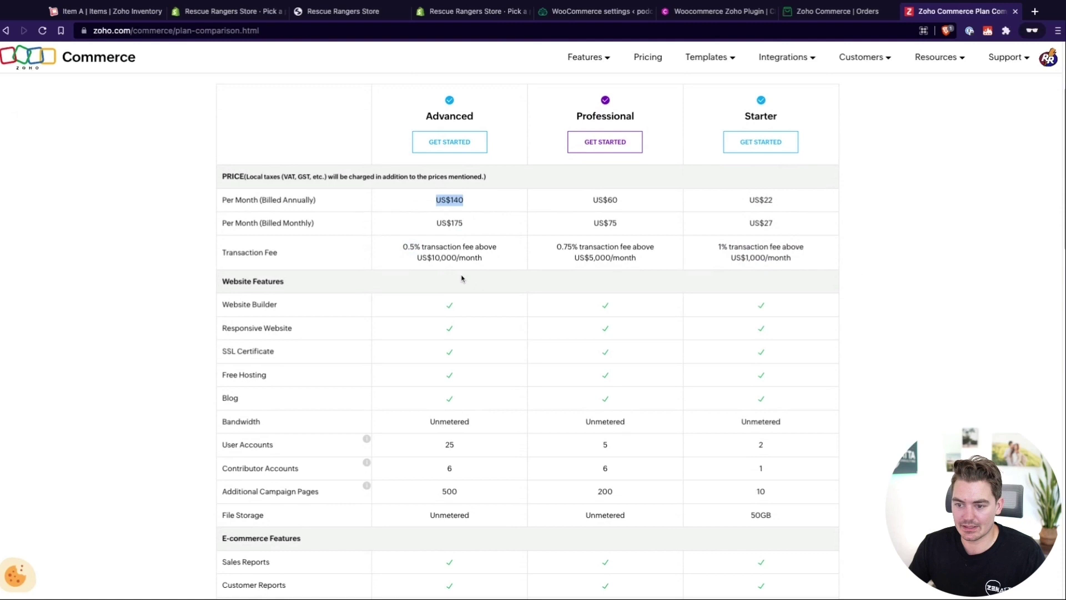
pyautogui.tripleClick(418, 226)
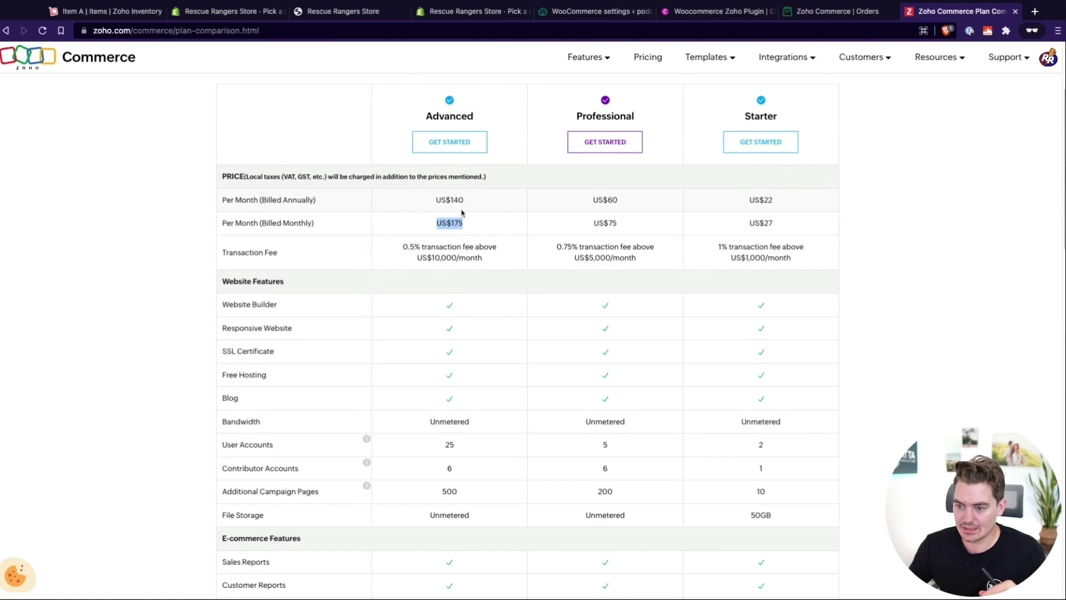
pyautogui.scroll(-3, 489, 369)
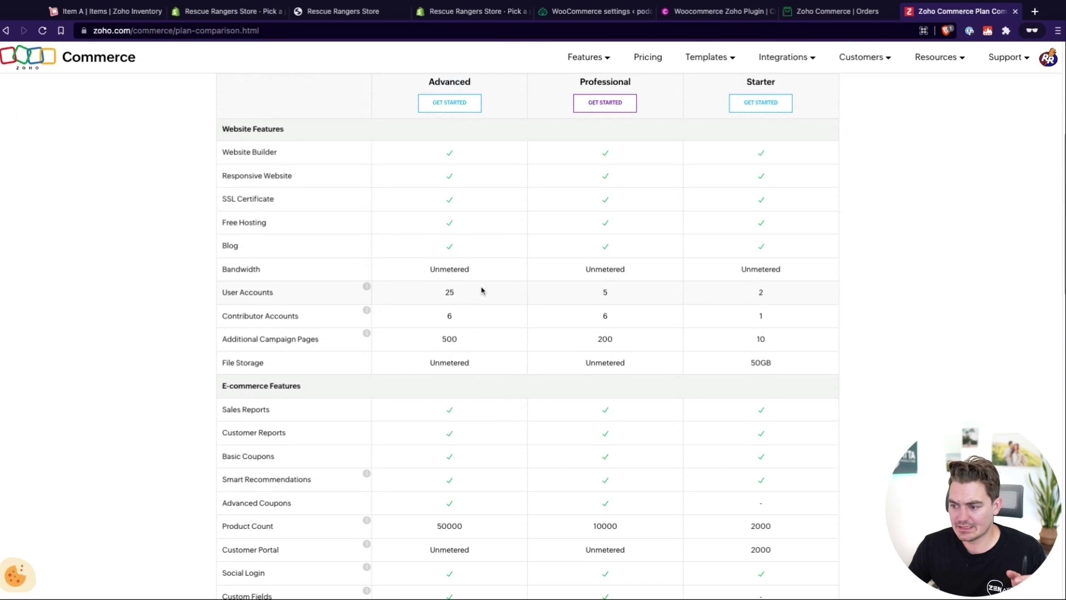
pyautogui.moveTo(436, 295); pyautogui.dragTo(464, 295)
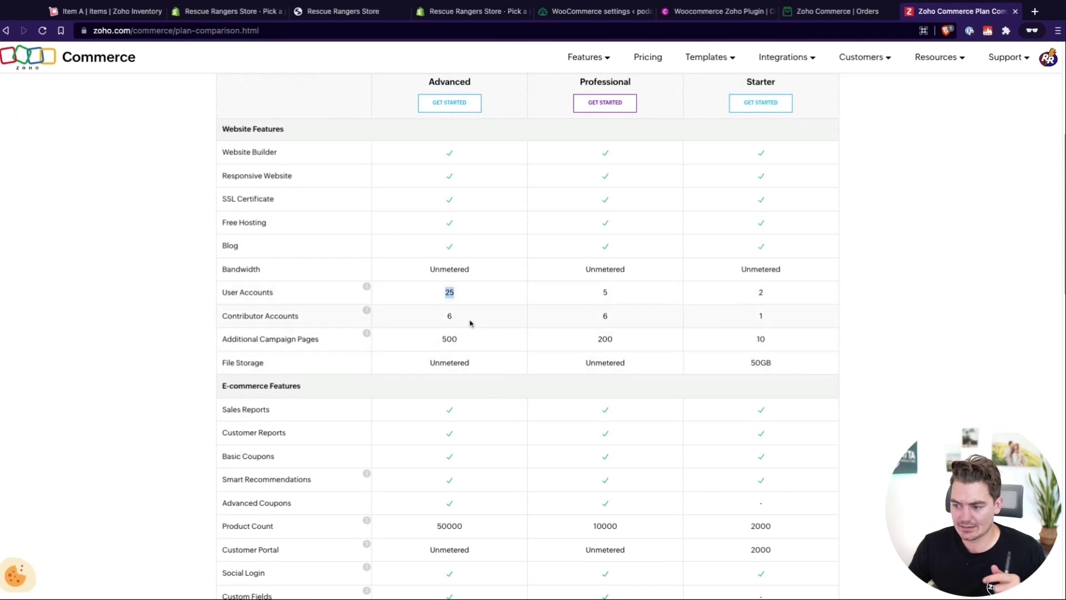
pyautogui.moveTo(462, 317); pyautogui.dragTo(438, 320)
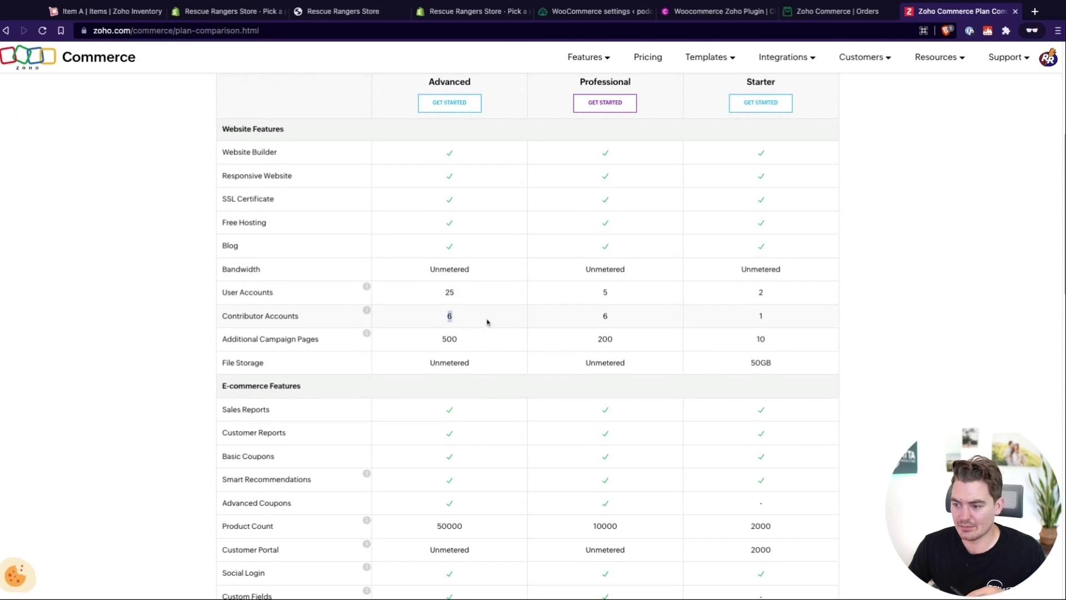
pyautogui.moveTo(366, 310)
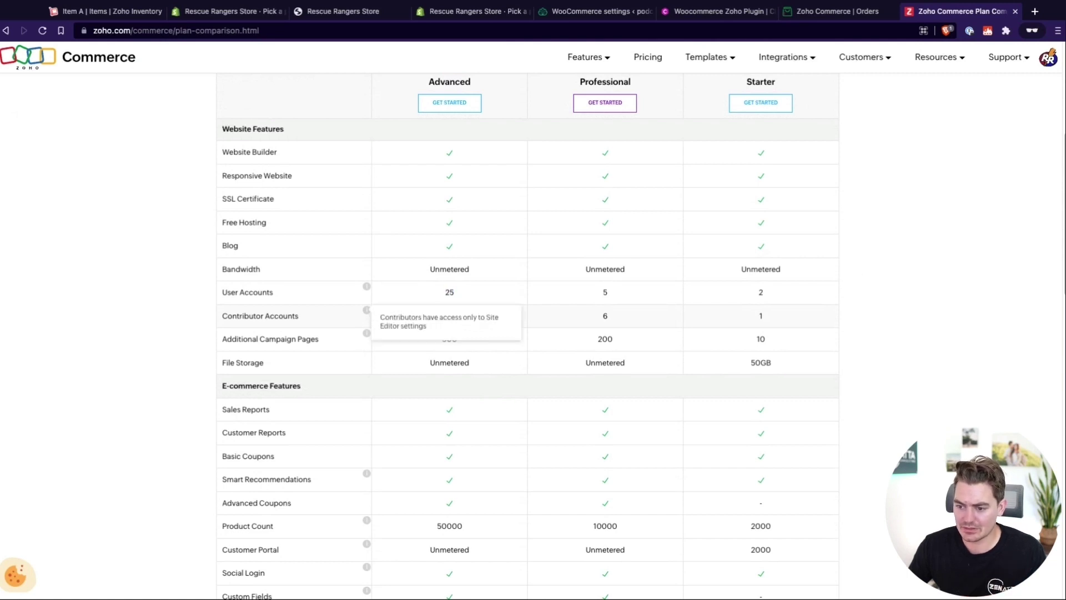
pyautogui.scroll(-1, 641, 362)
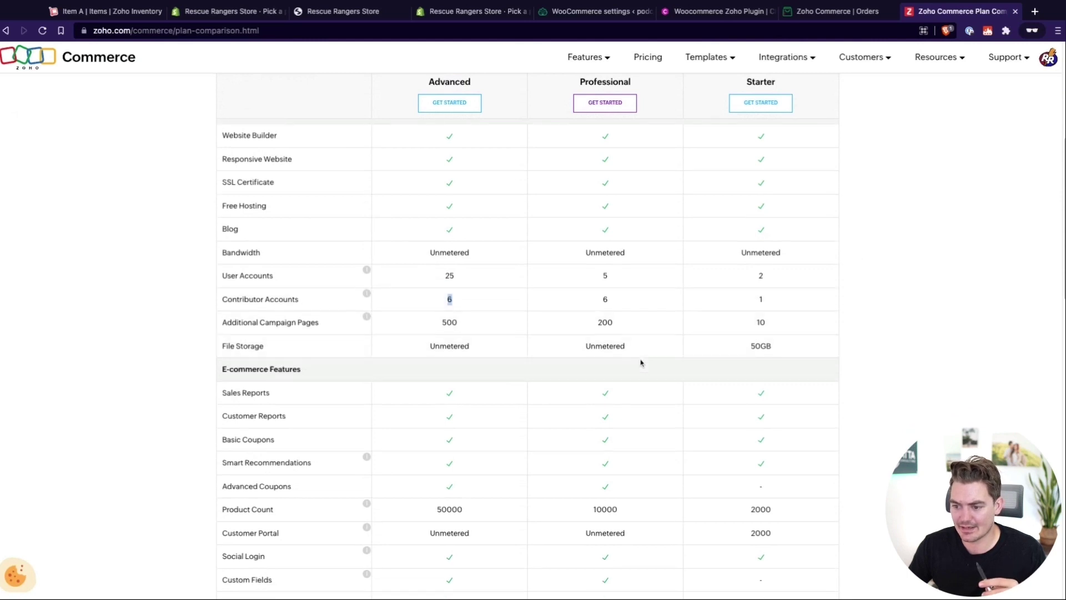
pyautogui.scroll(-5, 611, 402)
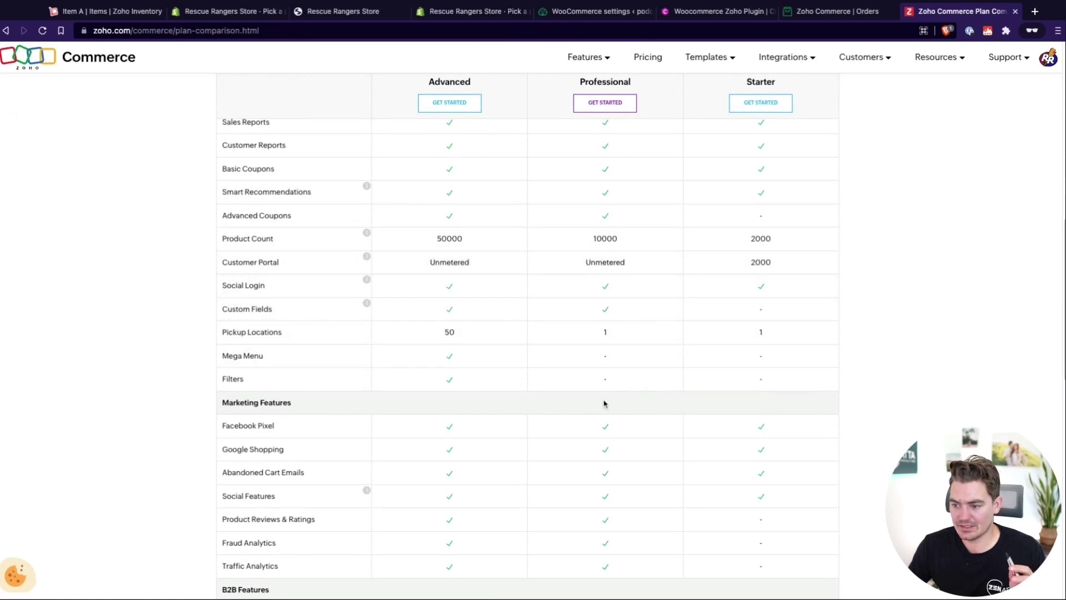
pyautogui.scroll(-5, 796, 441)
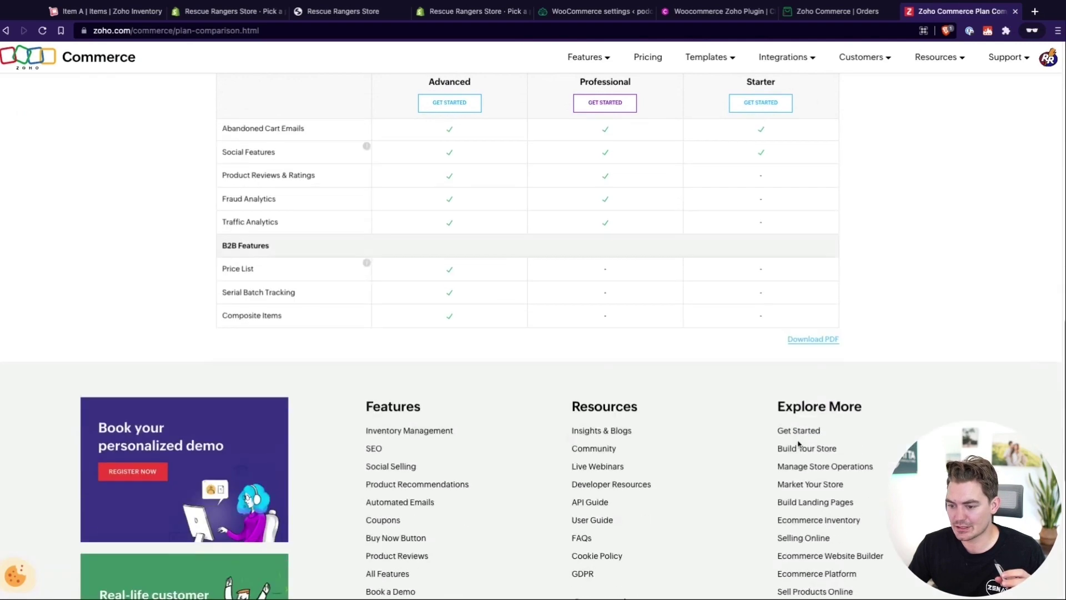
pyautogui.scroll(20, 592, 497)
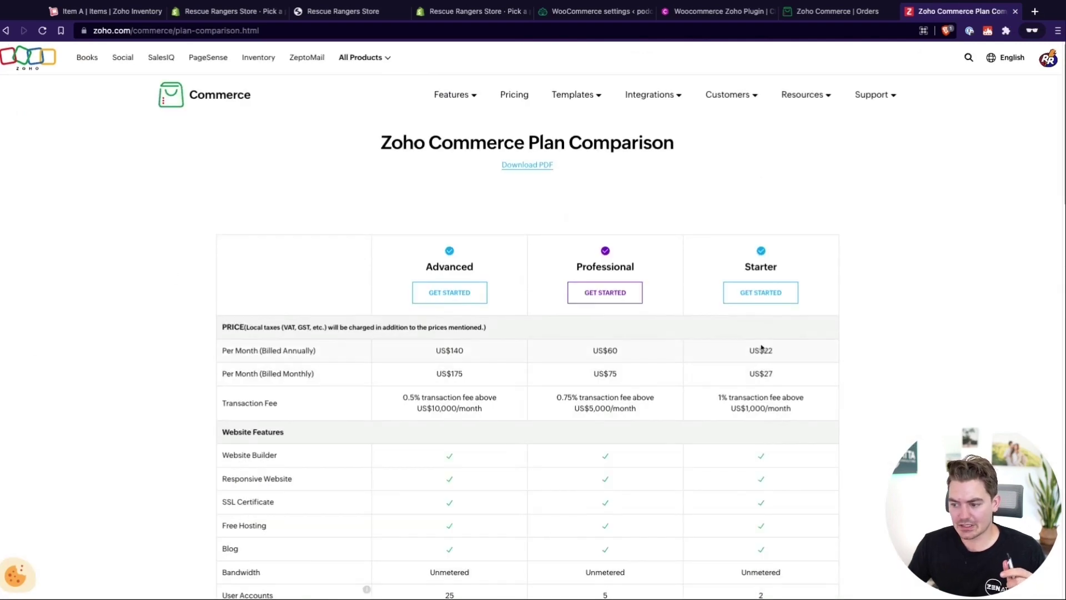
pyautogui.moveTo(776, 350); pyautogui.dragTo(725, 351)
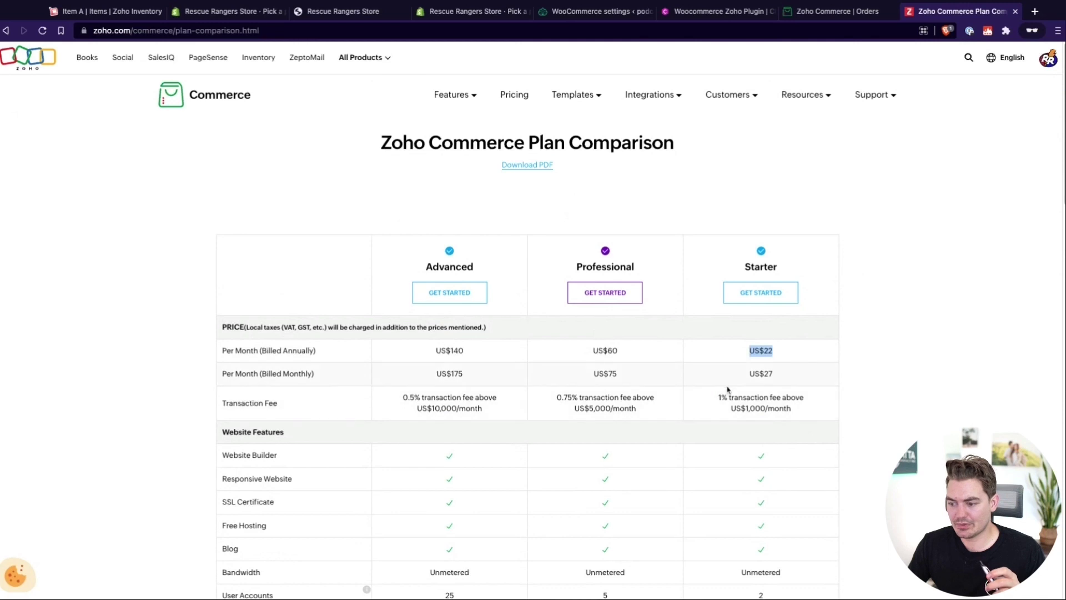
pyautogui.click(906, 423)
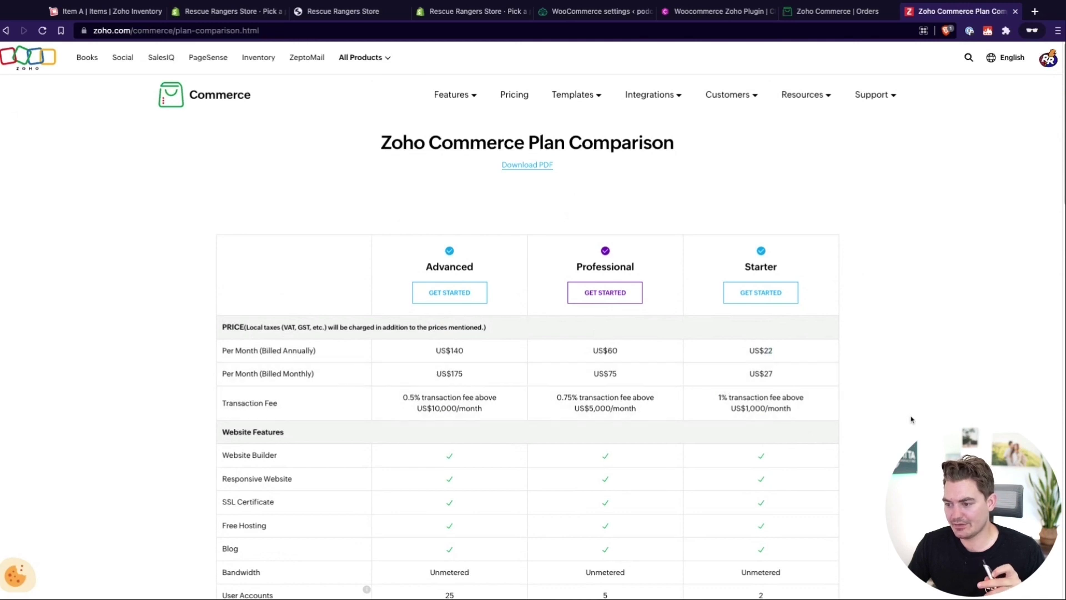
pyautogui.doubleClick(777, 353)
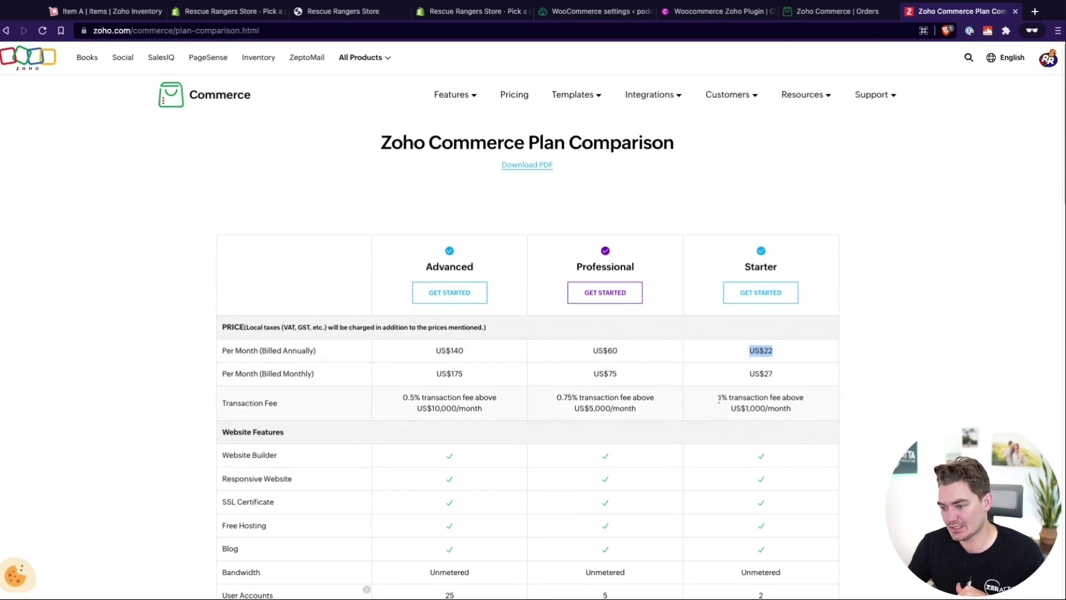
pyautogui.moveTo(769, 397); pyautogui.dragTo(718, 398)
pyautogui.click(879, 413)
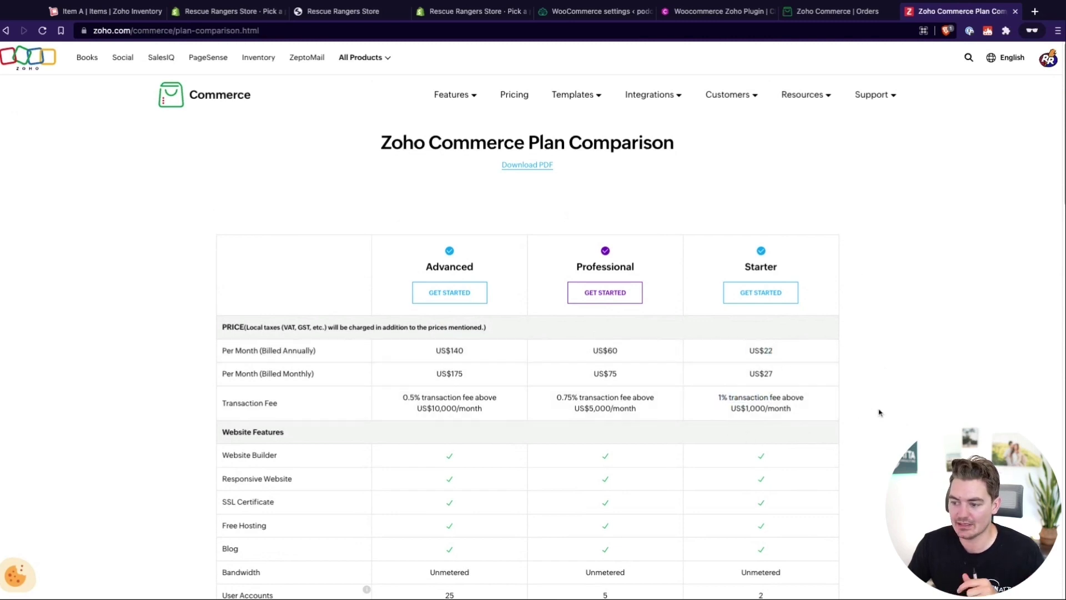